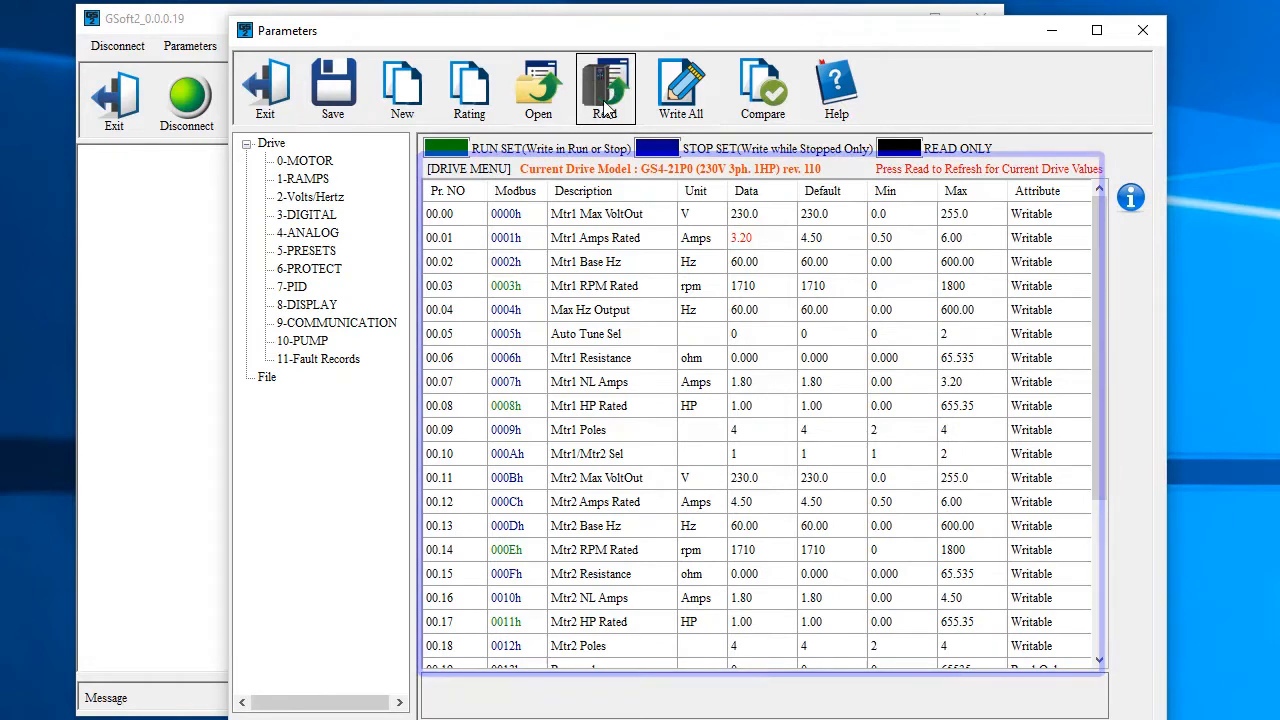
- Save the parameter table from the drive as an xlsx file and reopen that file in the parameter editor
{"action": "left_click", "coordinate": [333, 88]}
{"action": "left_click", "coordinate": [534, 370]}
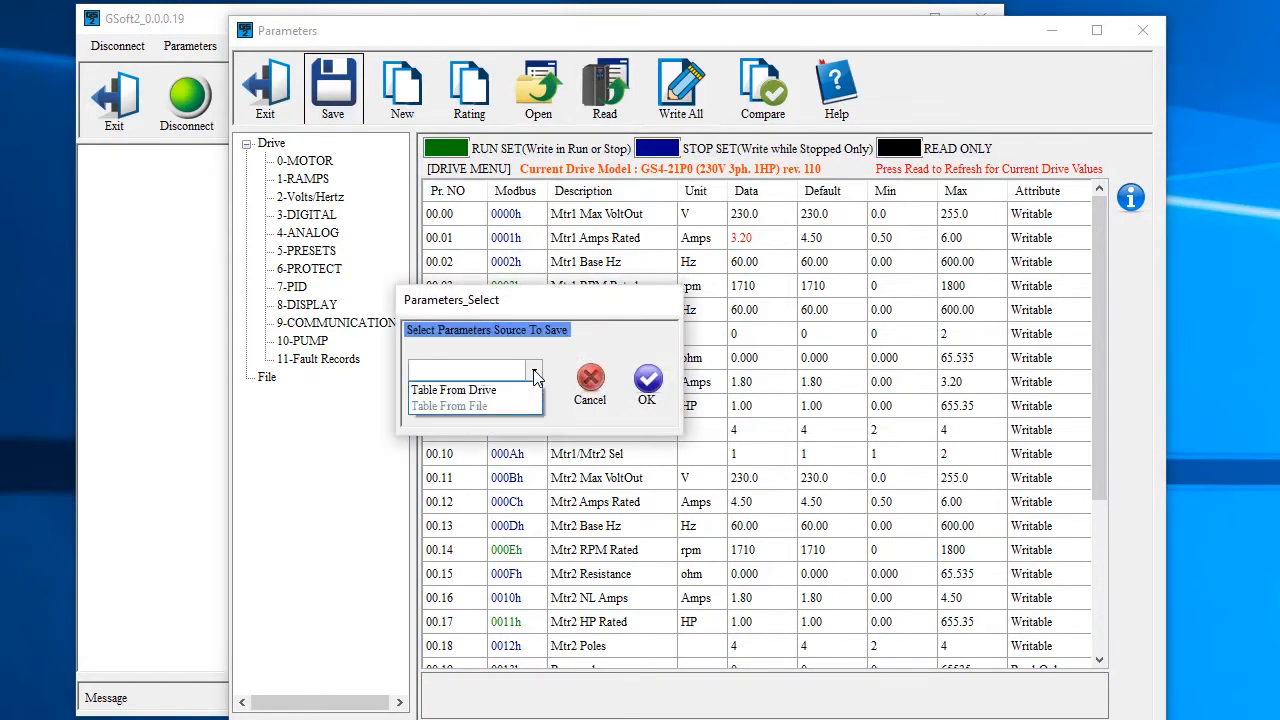
{"action": "left_click", "coordinate": [455, 388]}
{"action": "left_click", "coordinate": [658, 388]}
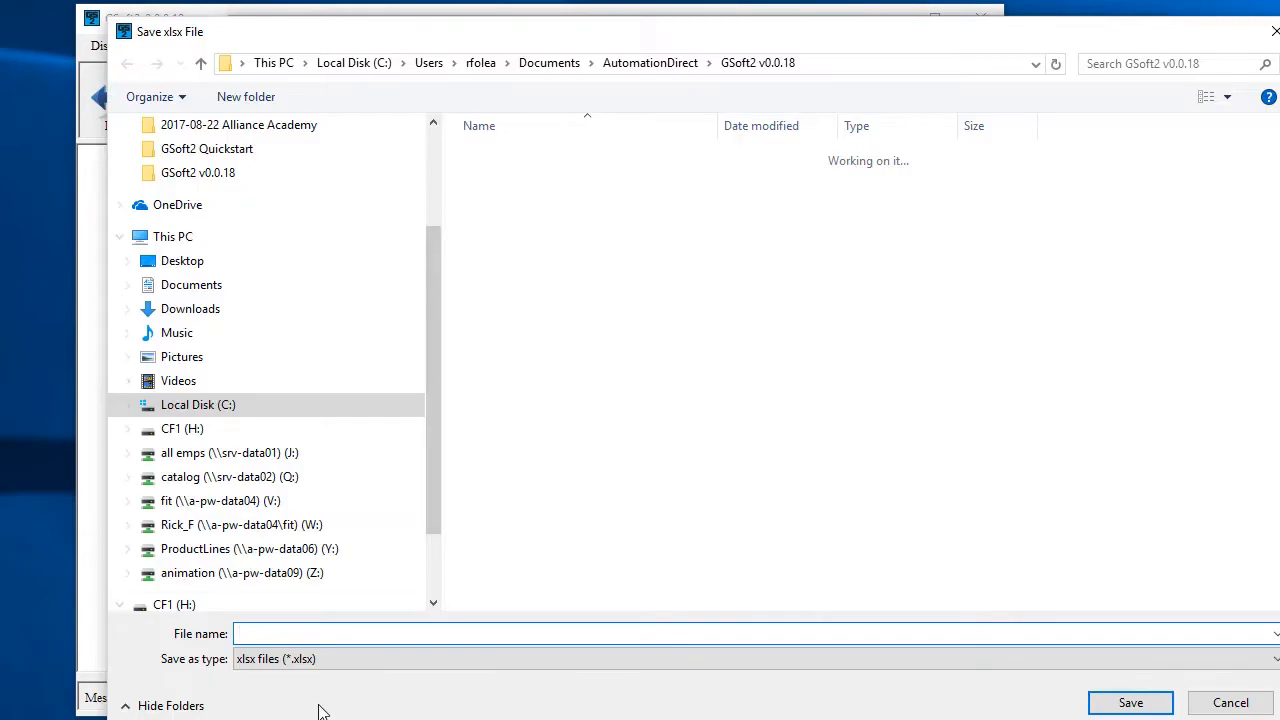
{"action": "left_click", "coordinate": [1090, 706]}
{"action": "left_click", "coordinate": [538, 90]}
{"action": "double_click", "coordinate": [327, 160]}
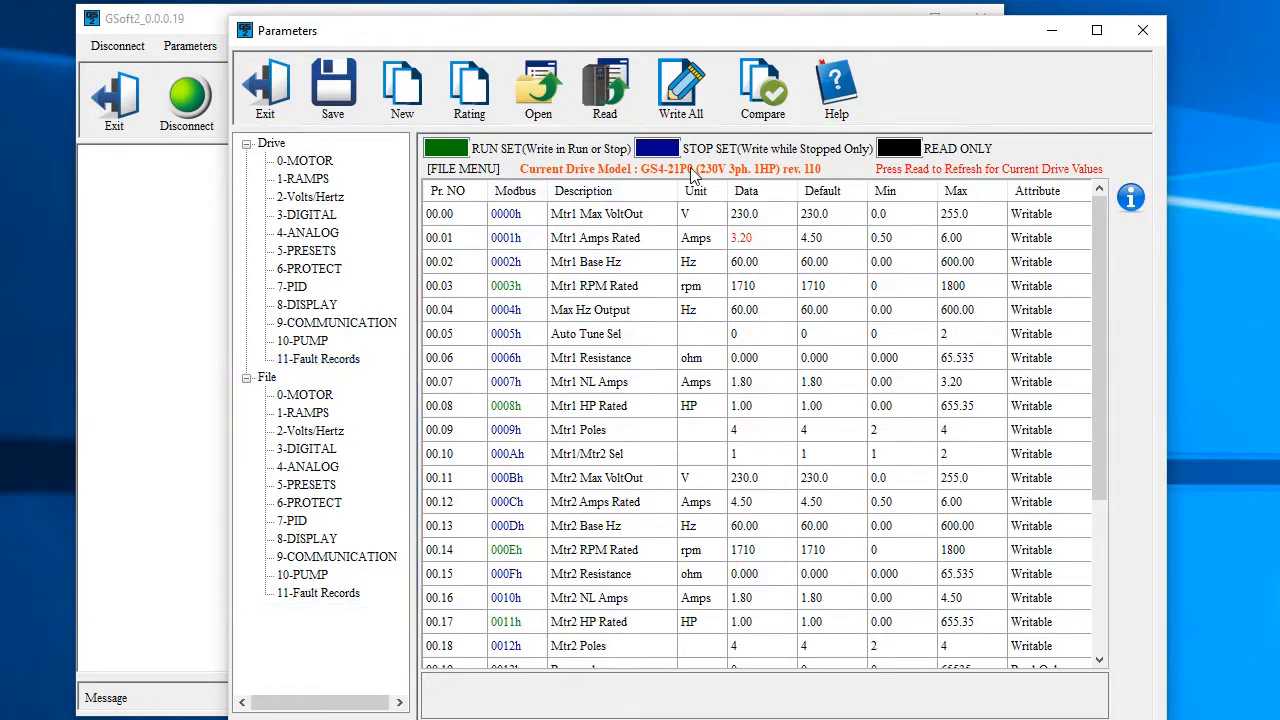
- Compare the drive and file parameters, reviewing the drive data, file data and drive-versus-file differences
{"action": "left_click", "coordinate": [760, 95]}
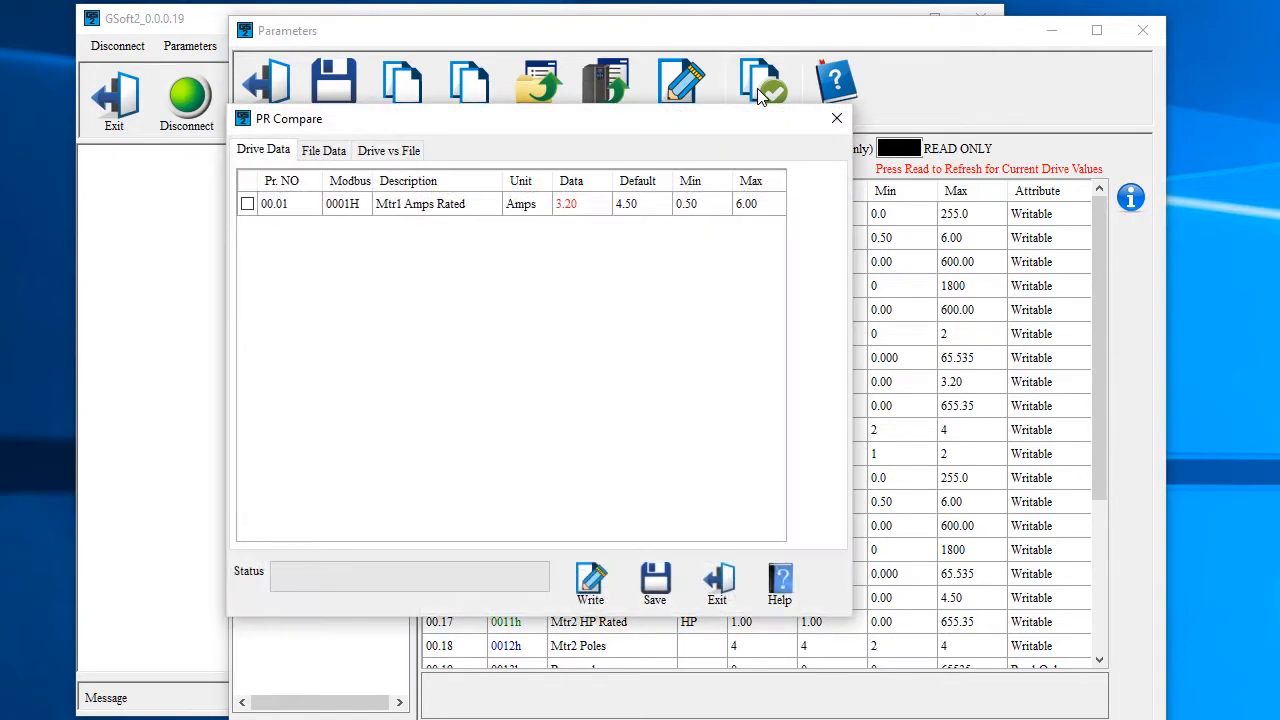
{"action": "left_click", "coordinate": [326, 149]}
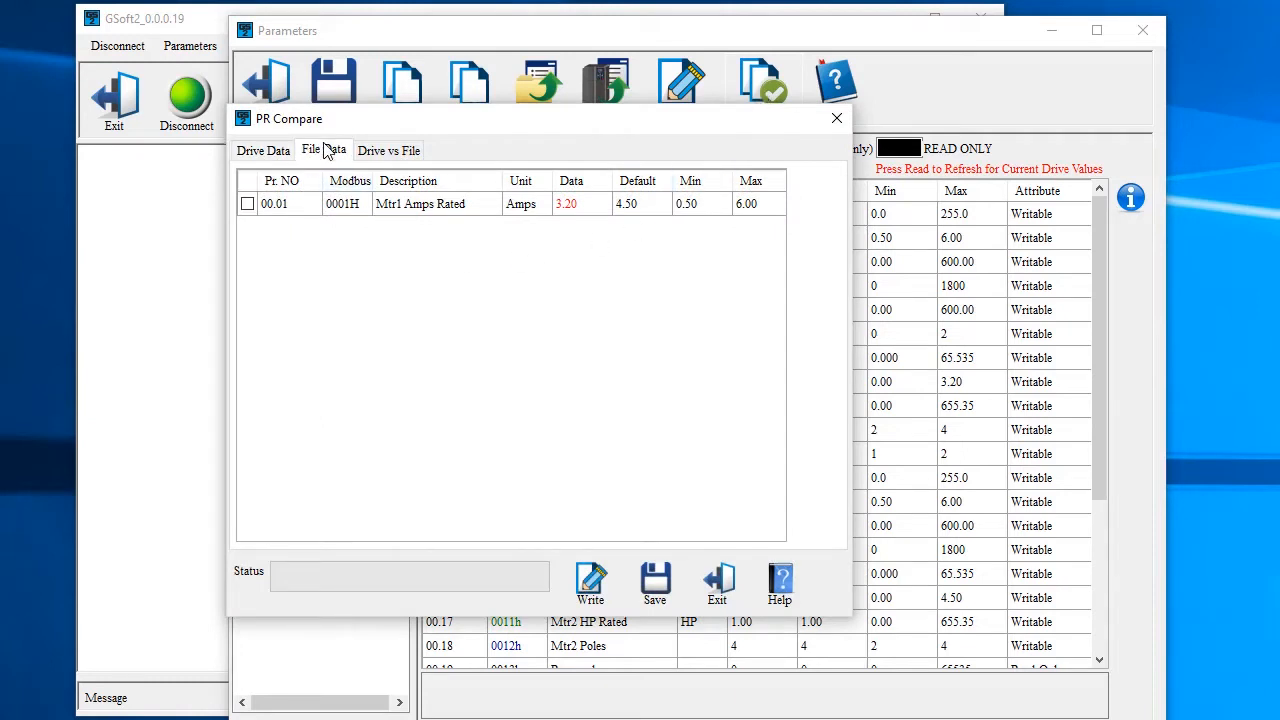
{"action": "left_click", "coordinate": [404, 160]}
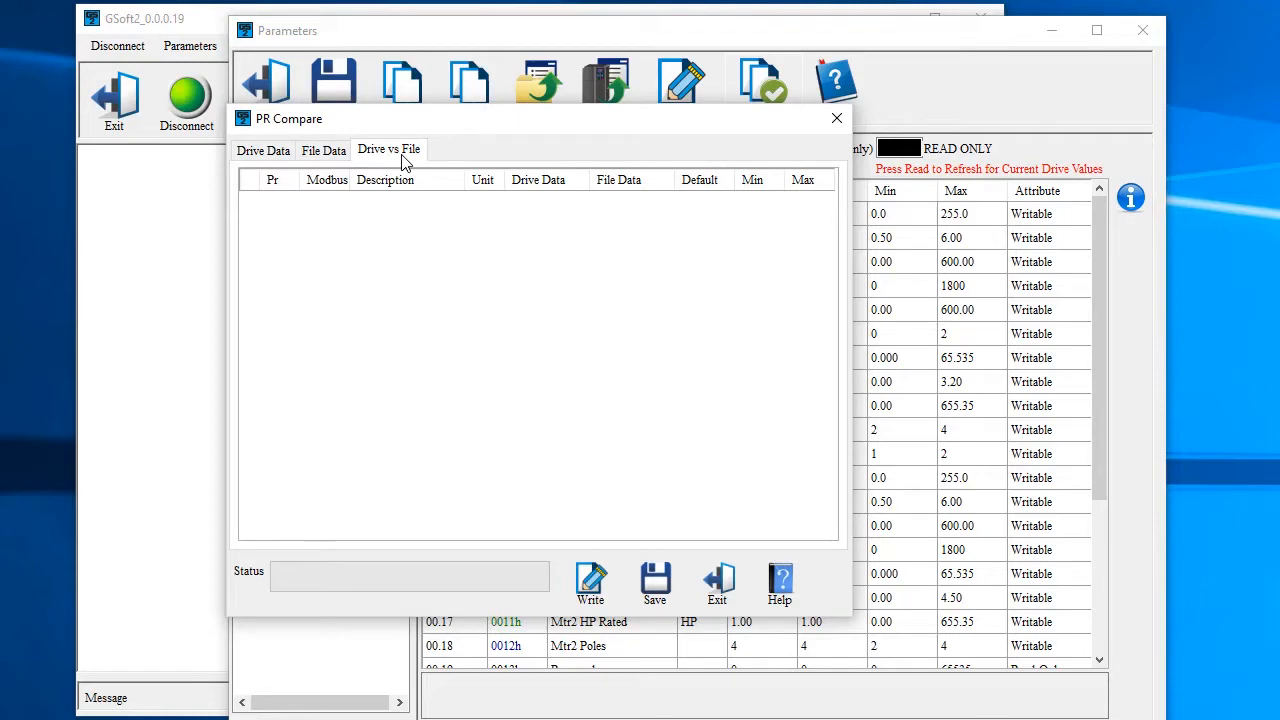
{"action": "left_click", "coordinate": [837, 119]}
- In the file's motor parameters, set Mtr1 Max VoltOut to 231, Amps Rated to 3.21, Base Hz to 59 and RPM Rated to 1711
{"action": "double_click", "coordinate": [745, 213]}
{"action": "type", "text": "231"}
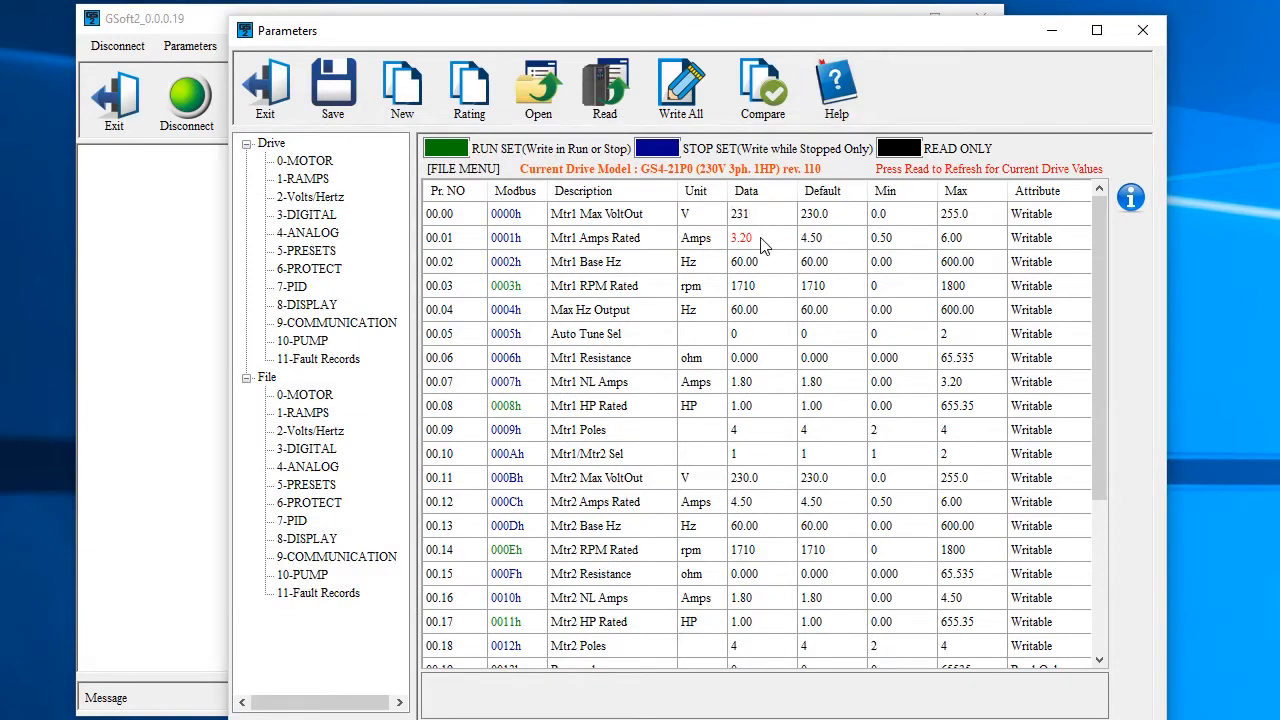
{"action": "double_click", "coordinate": [745, 238]}
{"action": "type", "text": "3.21"}
{"action": "double_click", "coordinate": [750, 262]}
{"action": "type", "text": "59"}
{"action": "double_click", "coordinate": [755, 285]}
{"action": "type", "text": "1711"}
- Run the parameter comparison on the edited file and review its non-default values and its differences from the drive
{"action": "left_click", "coordinate": [763, 88]}
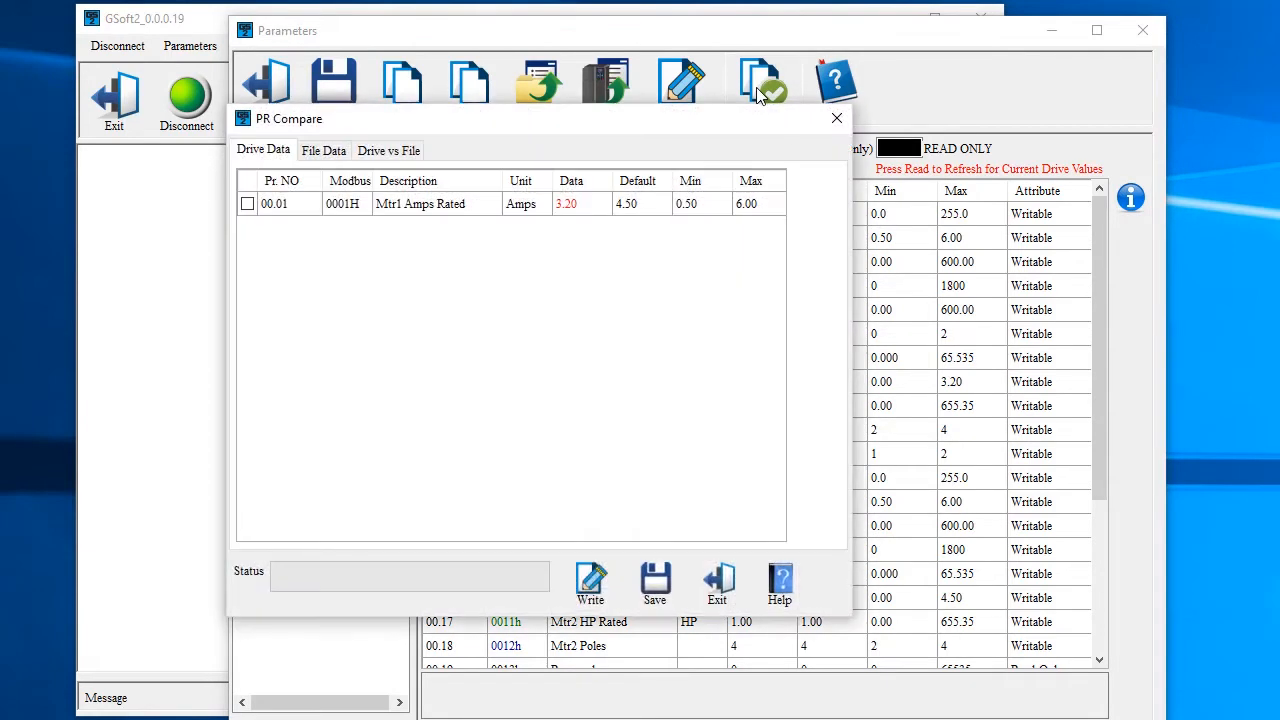
{"action": "left_click", "coordinate": [324, 151]}
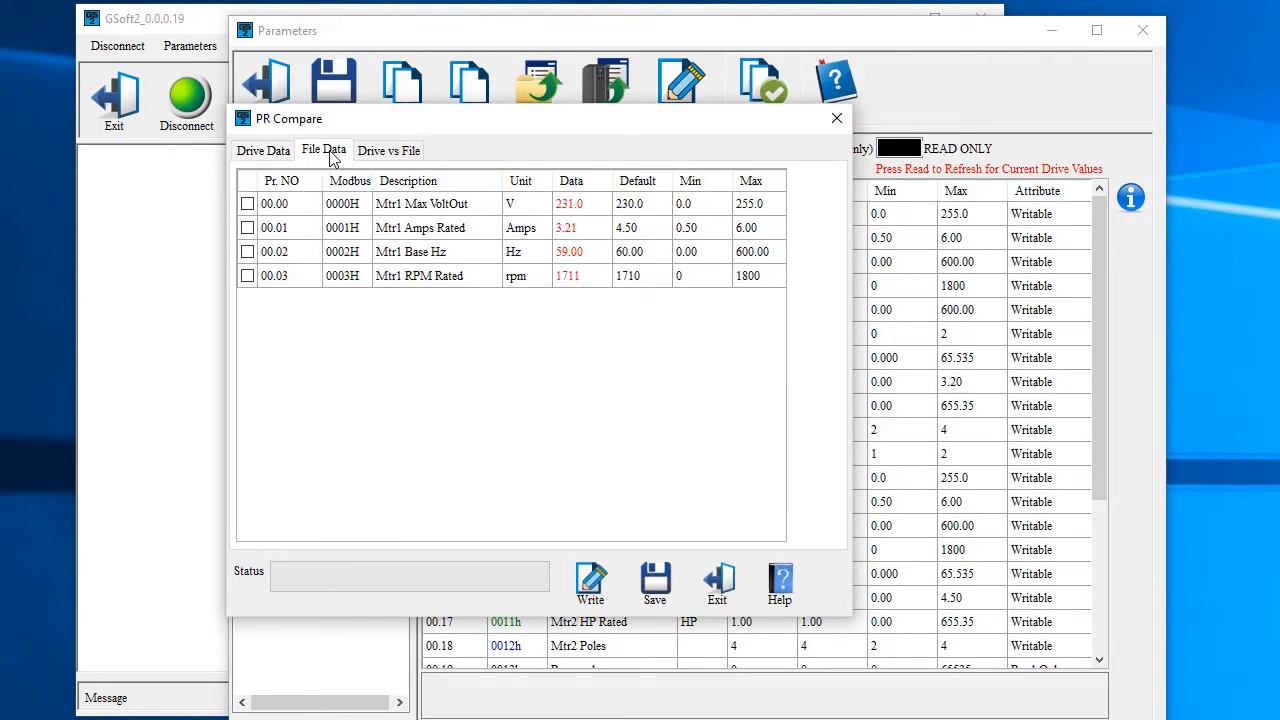
{"action": "left_click", "coordinate": [390, 160]}
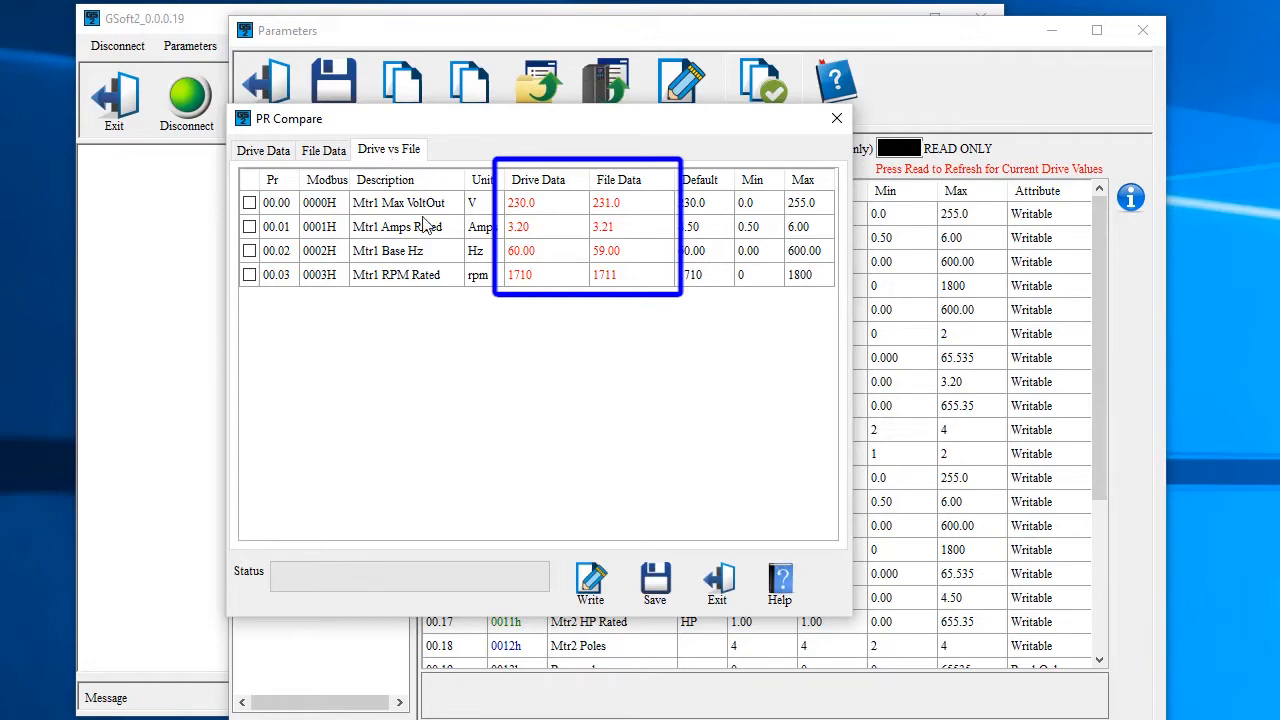
{"action": "left_click", "coordinate": [719, 590]}
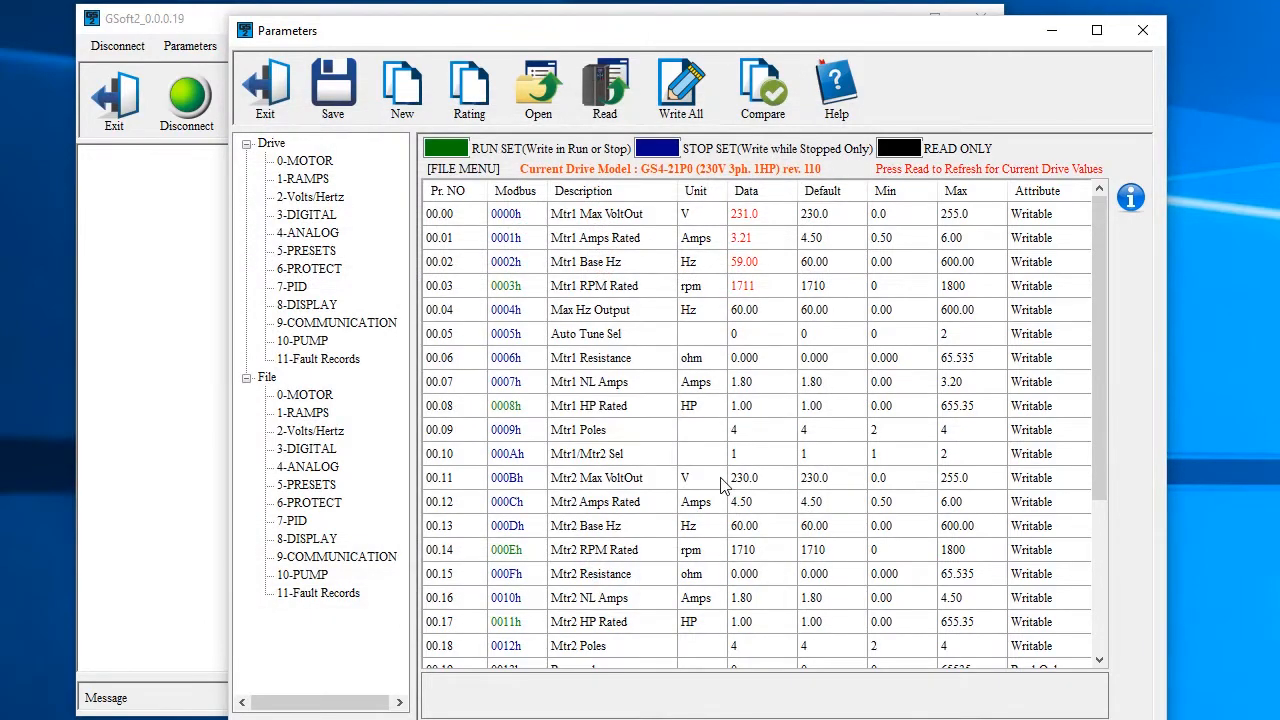
- Try to write the file's parameters to the drive, excluding Mtr1 NL Amps, Mtr1 HP Rated and Mtr1 Poles
{"action": "left_click", "coordinate": [679, 103]}
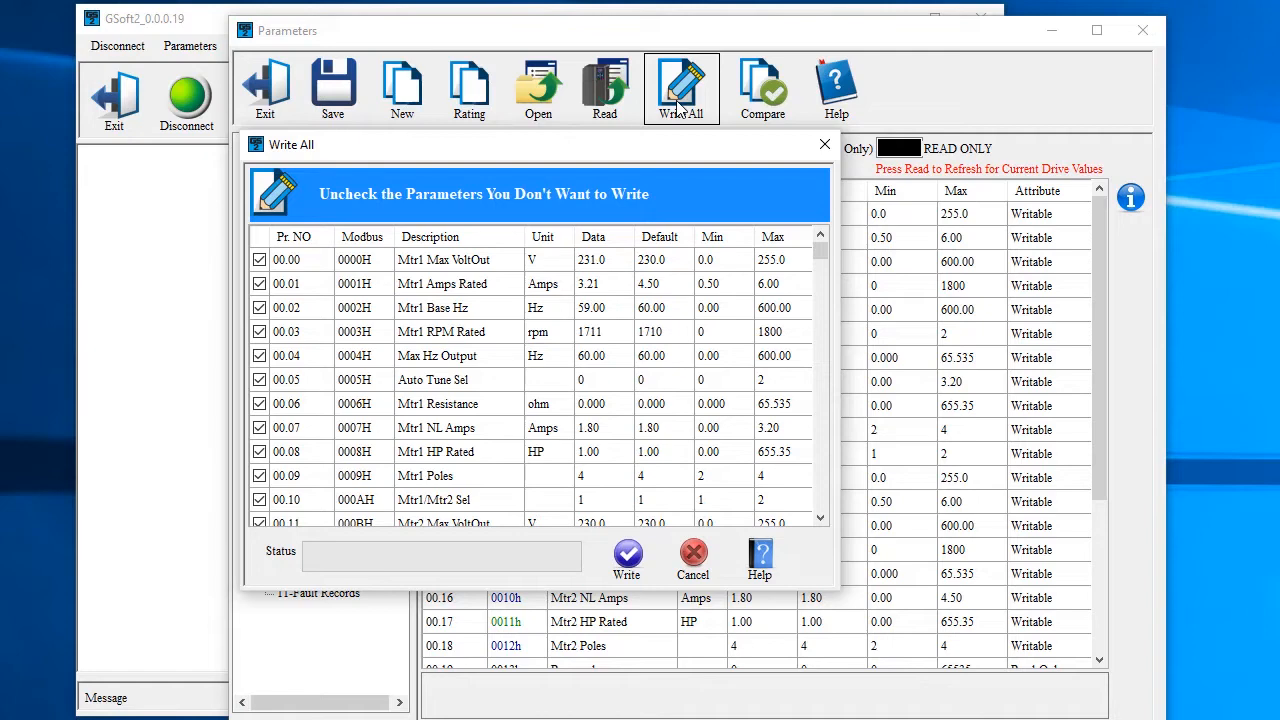
{"action": "left_click", "coordinate": [259, 428]}
{"action": "left_click", "coordinate": [259, 452]}
{"action": "left_click", "coordinate": [259, 476]}
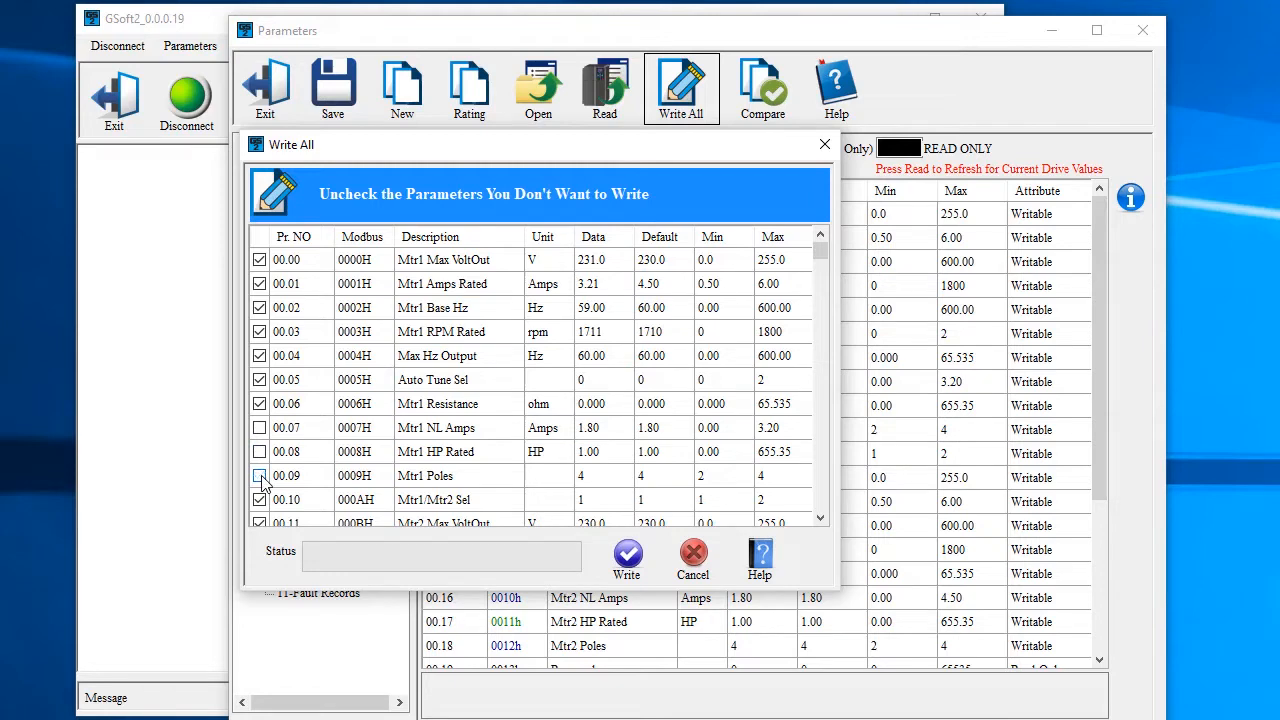
{"action": "left_click", "coordinate": [628, 560]}
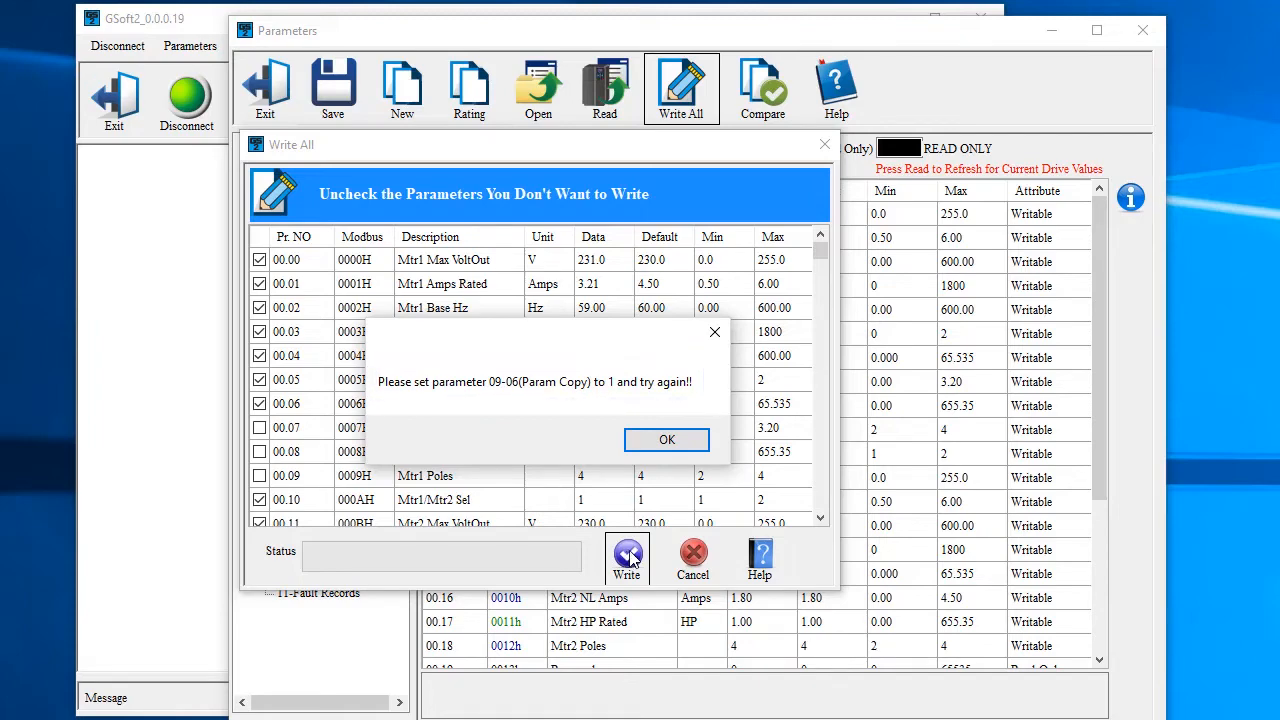
{"action": "left_click", "coordinate": [670, 440]}
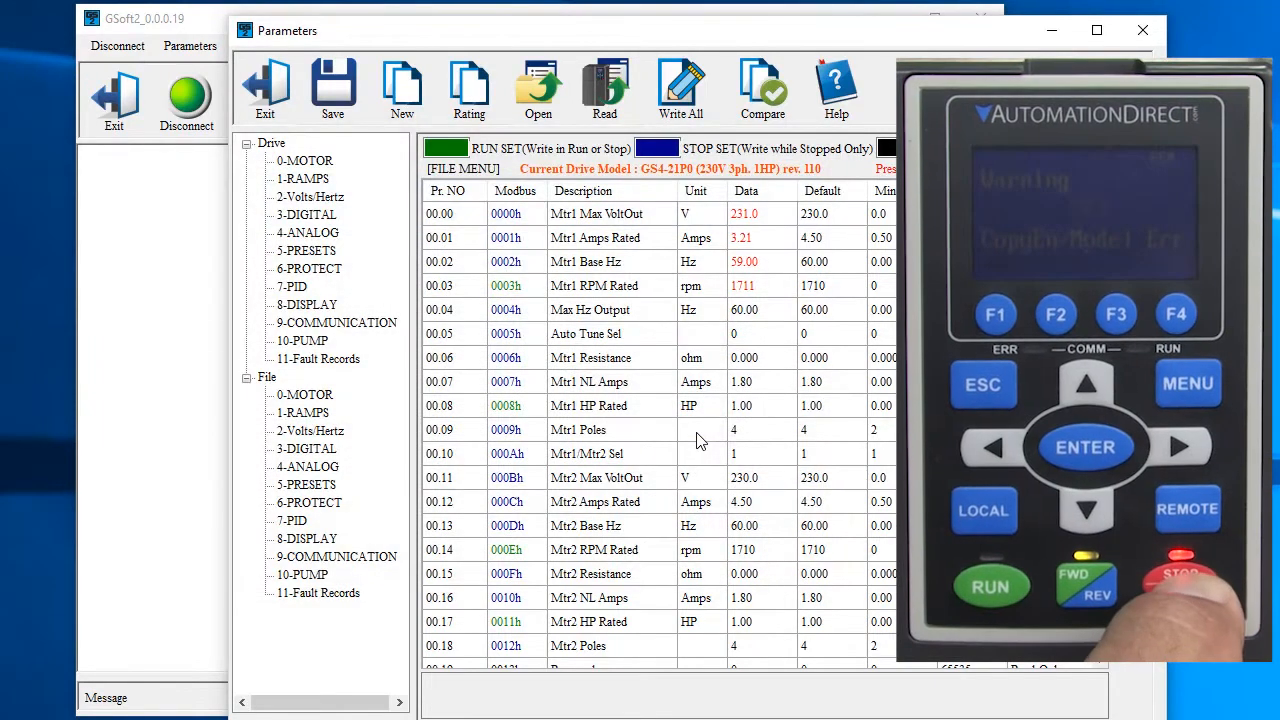
- Try to set the drive's communication parameter 09.06 Param Copy to 1
{"action": "left_click", "coordinate": [315, 326]}
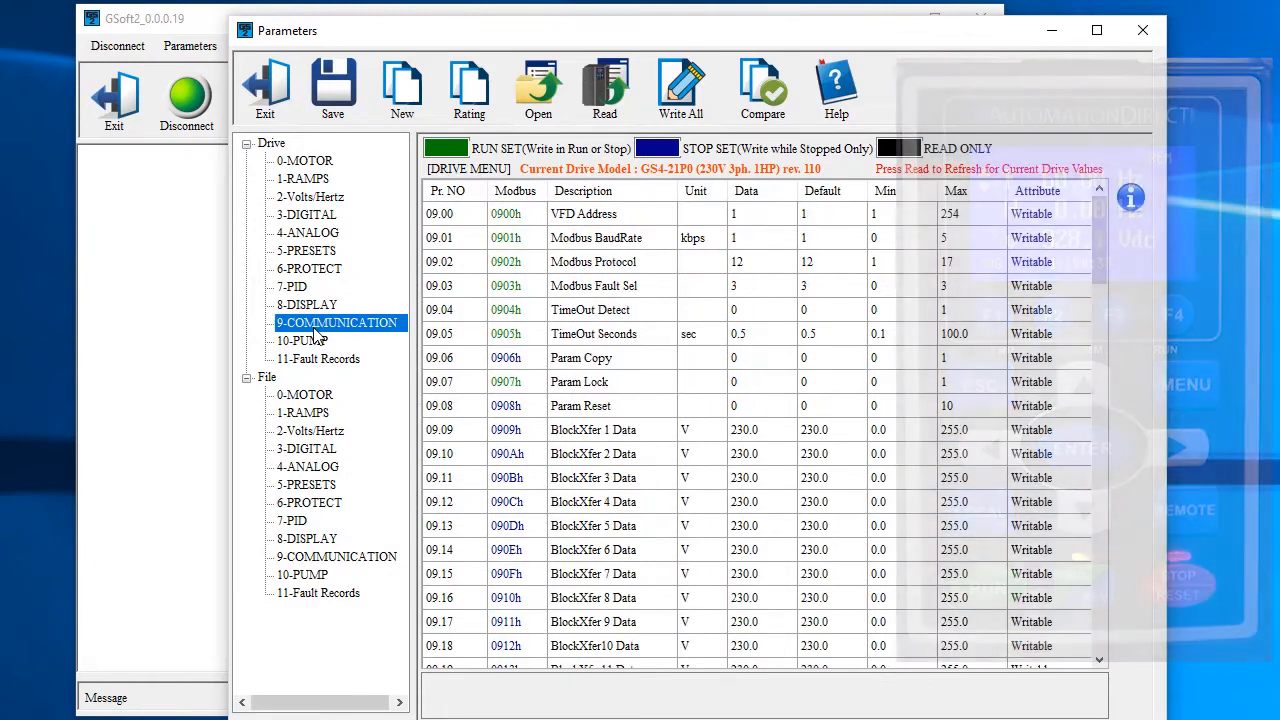
{"action": "left_click", "coordinate": [741, 359]}
{"action": "type", "text": "1"}
{"action": "key", "text": "Return"}
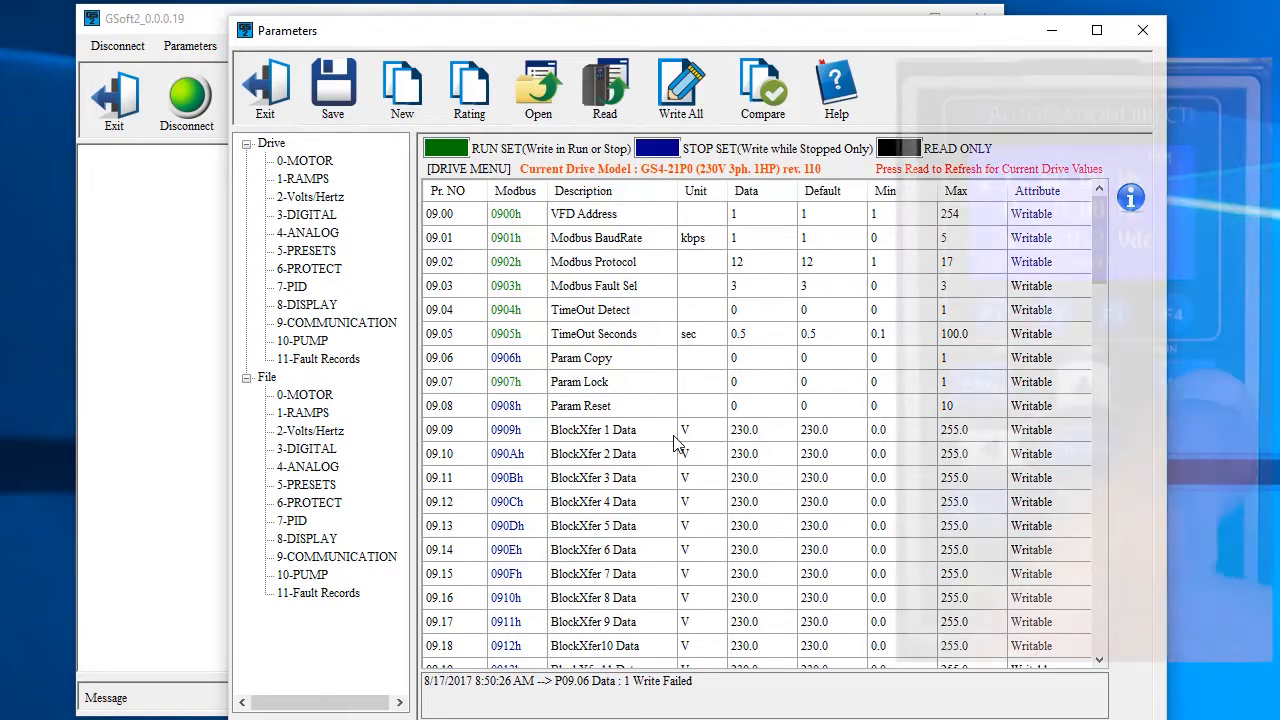
- Refresh the drive's communication parameters, write all of the file's parameters to the drive and check the failed-write list
{"action": "left_click", "coordinate": [327, 323]}
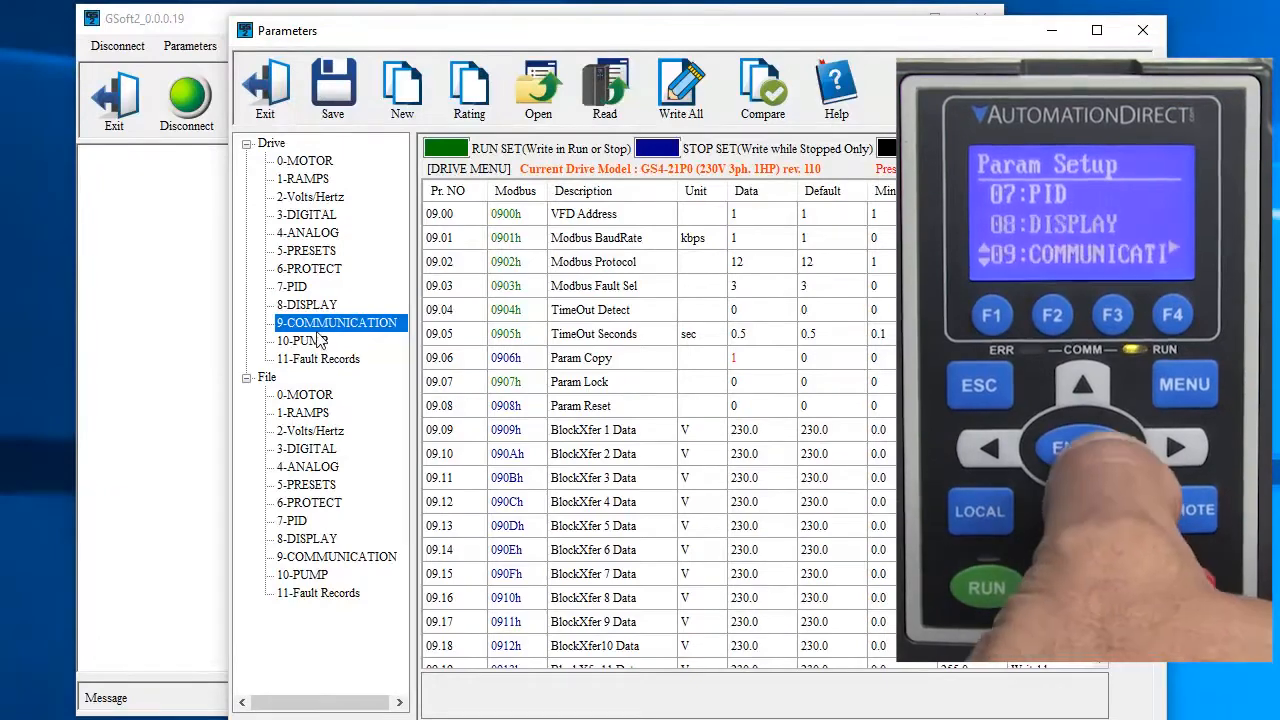
{"action": "left_click", "coordinate": [266, 377]}
{"action": "left_click", "coordinate": [681, 90]}
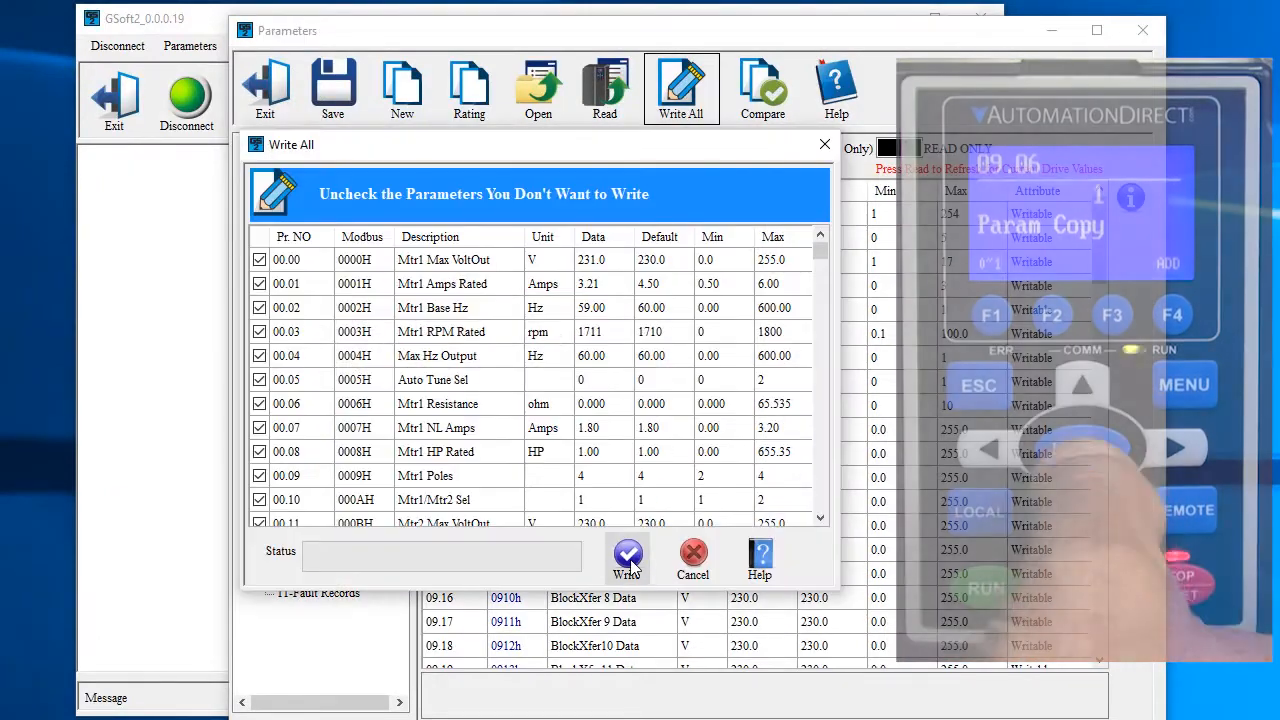
{"action": "left_click", "coordinate": [629, 562]}
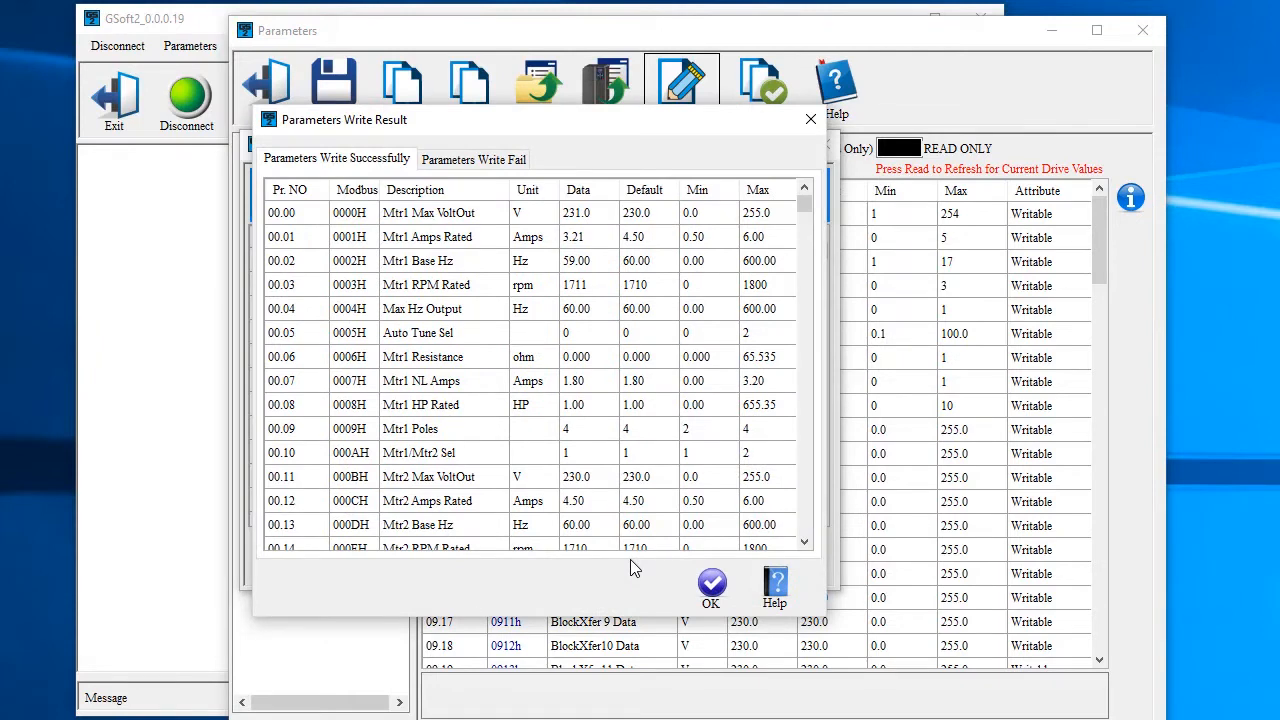
{"action": "left_click", "coordinate": [449, 163]}
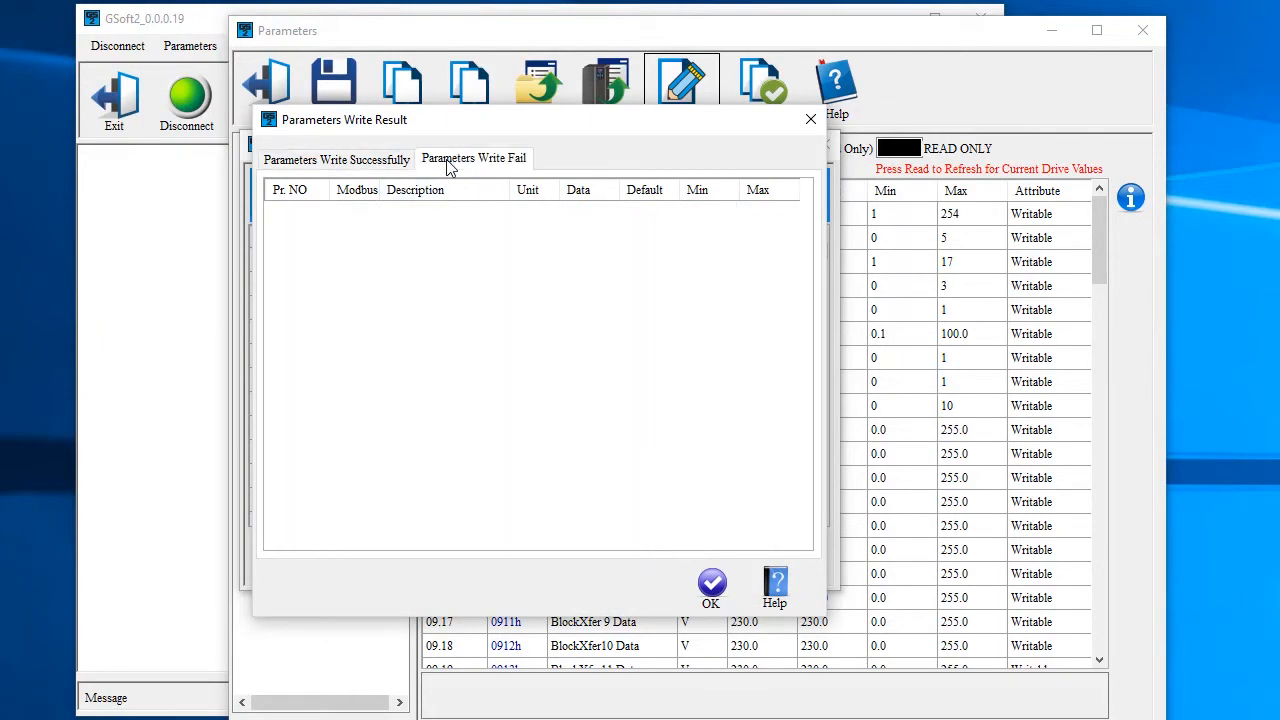
{"action": "left_click", "coordinate": [711, 586]}
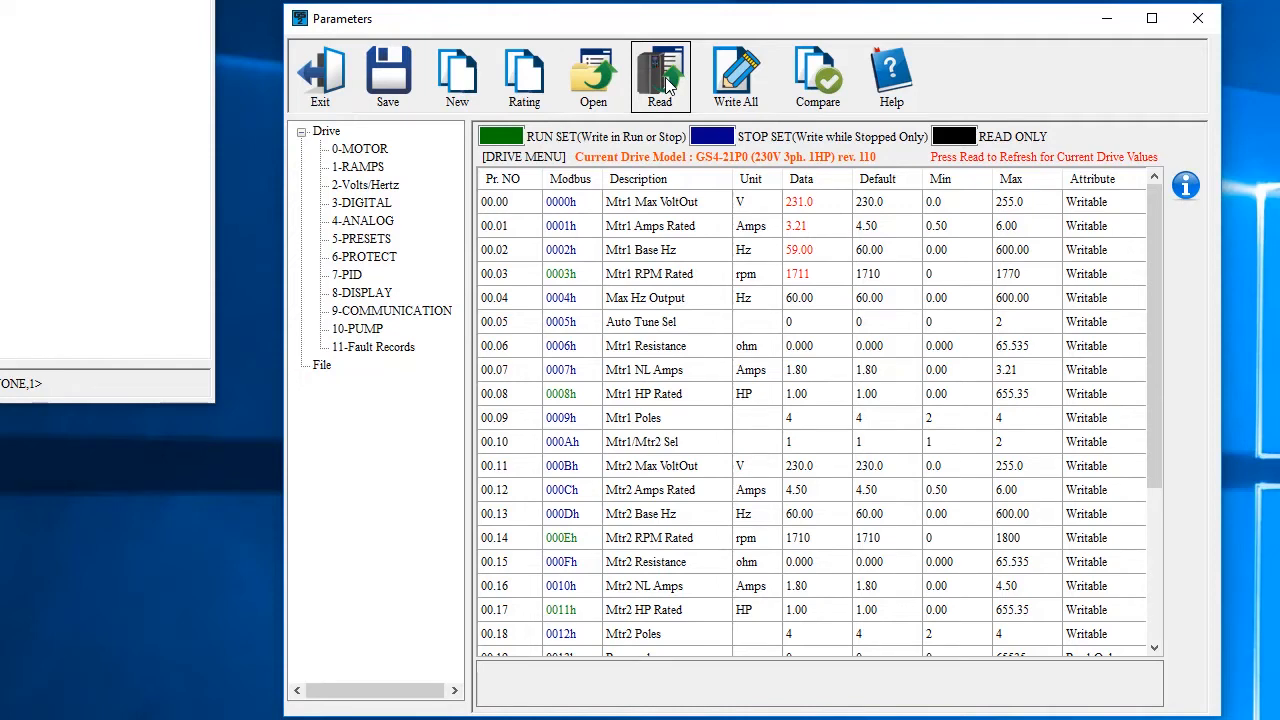
- Change the rating of the parameter set to the GS4-2010 (230V 3ph. 10HP) rev. 110 drive
{"action": "left_click", "coordinate": [525, 88]}
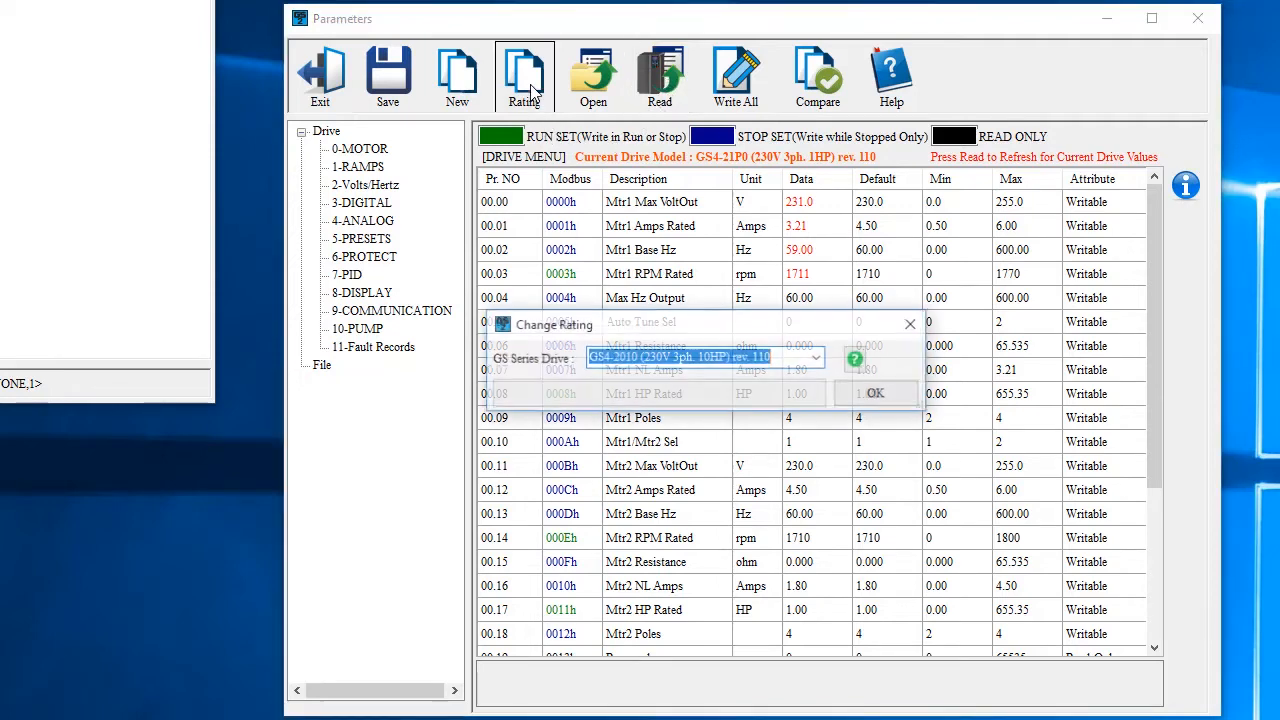
{"action": "left_click", "coordinate": [817, 357]}
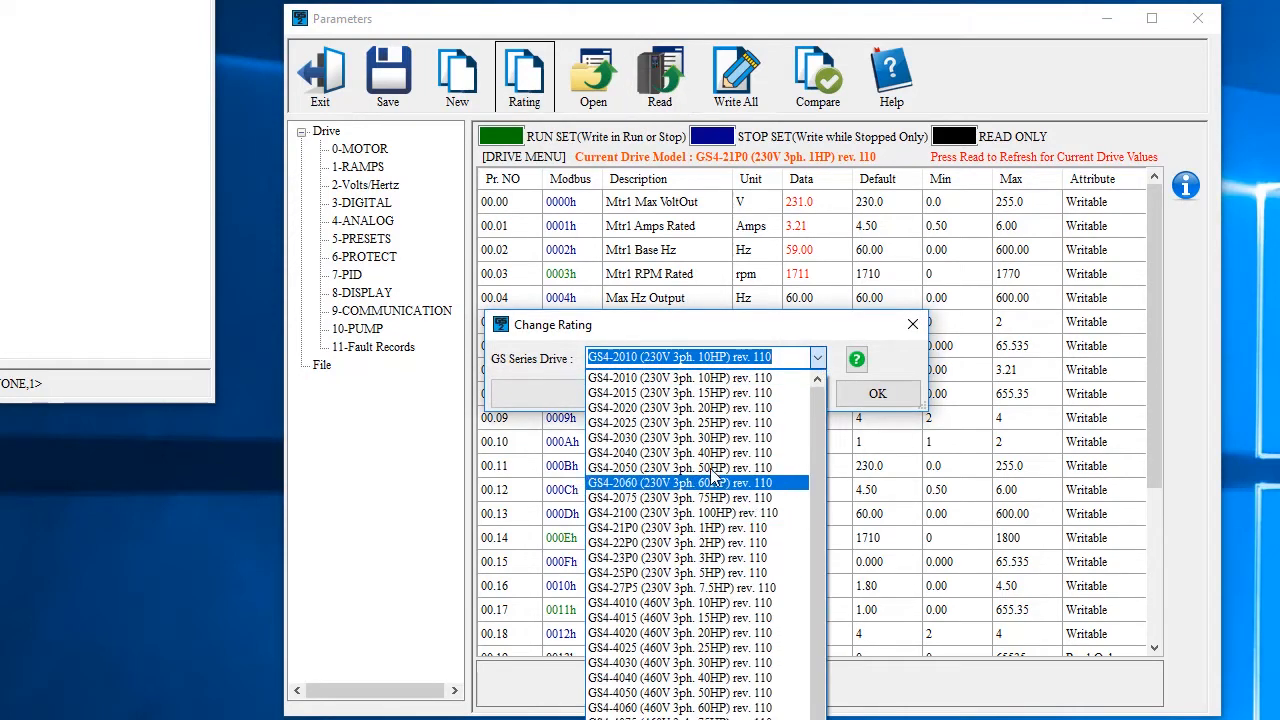
{"action": "left_click", "coordinate": [692, 385]}
{"action": "left_click", "coordinate": [880, 400]}
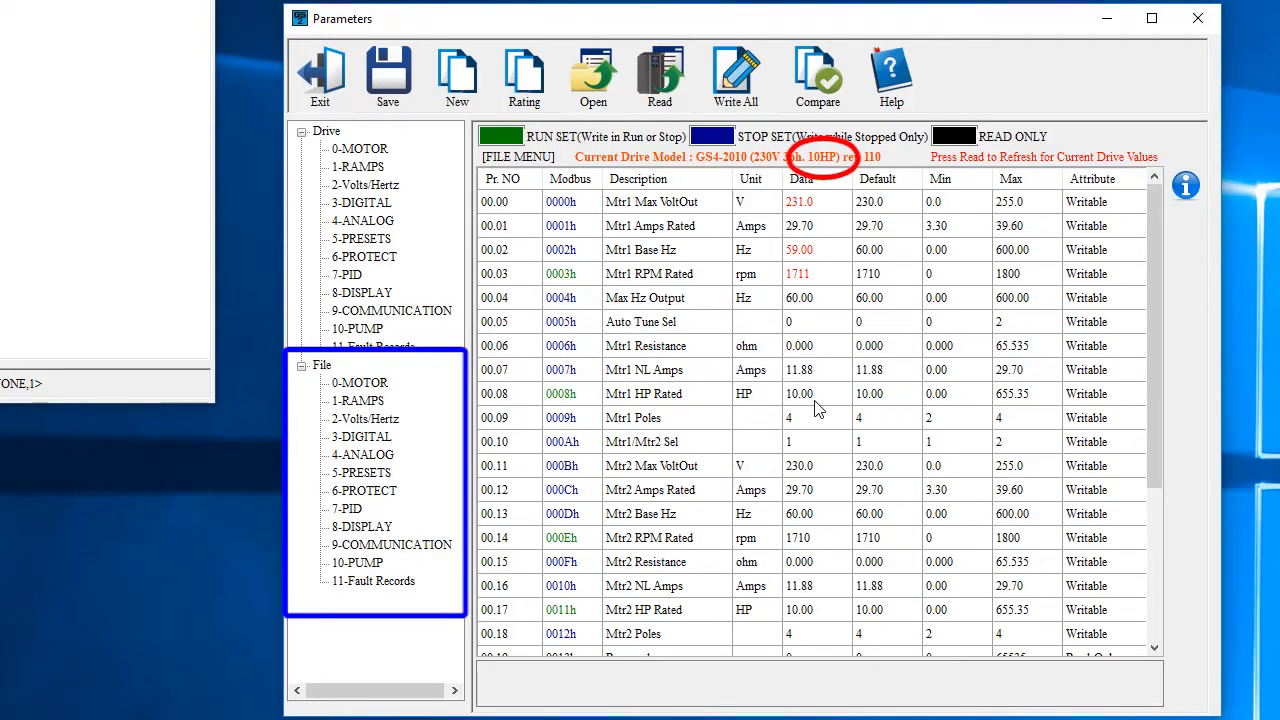
- Examine the drive and re-rated file parameter sets and compare their differences in the drive-versus-file list
{"action": "left_click", "coordinate": [327, 133]}
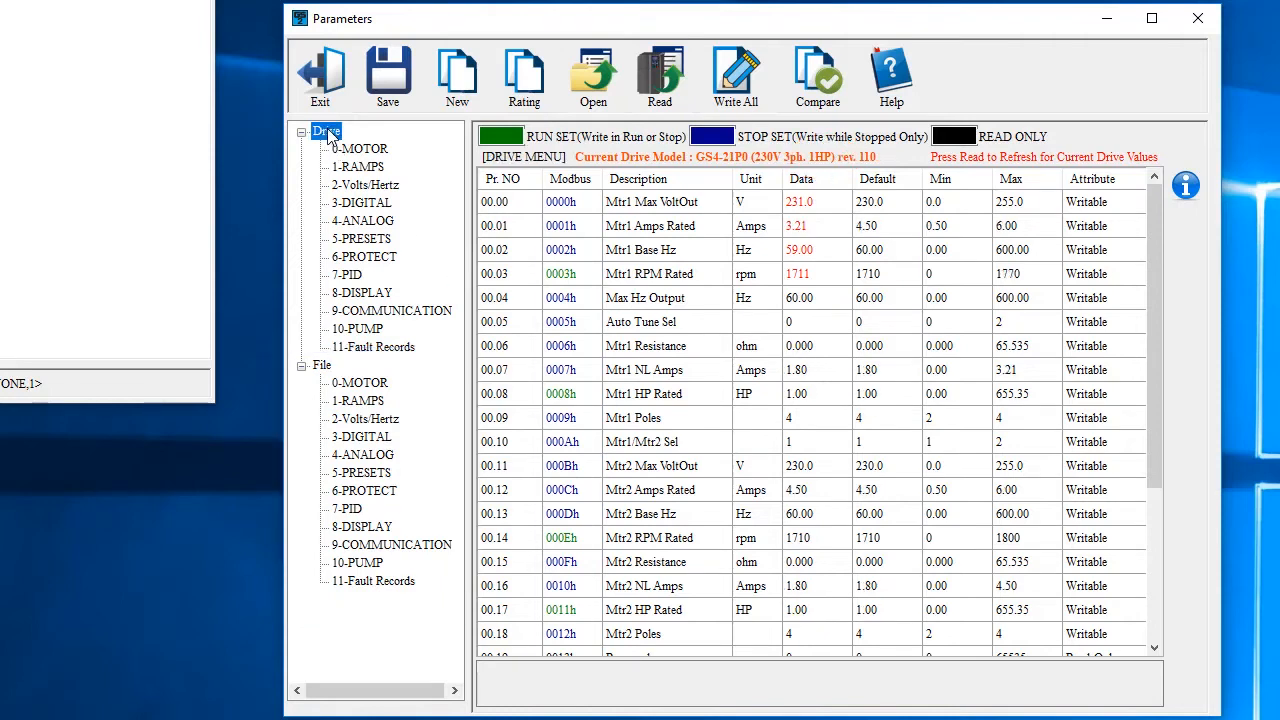
{"action": "left_click", "coordinate": [321, 367]}
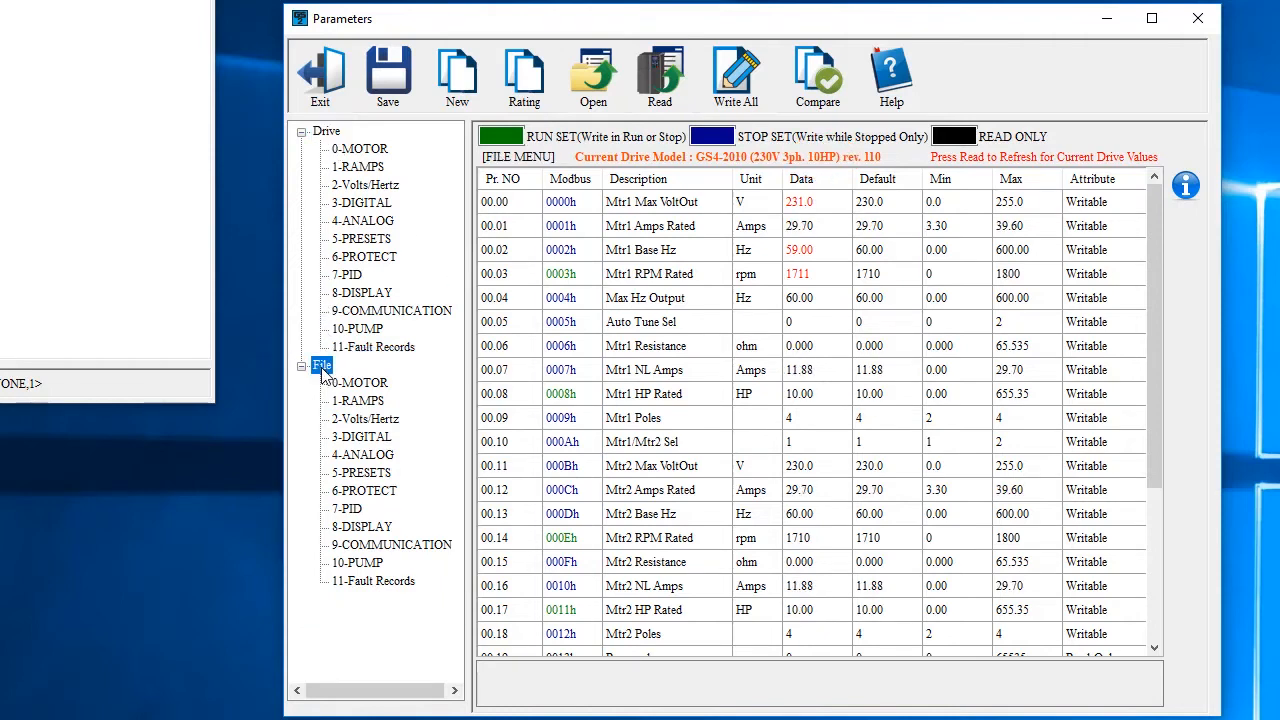
{"action": "left_click", "coordinate": [818, 85]}
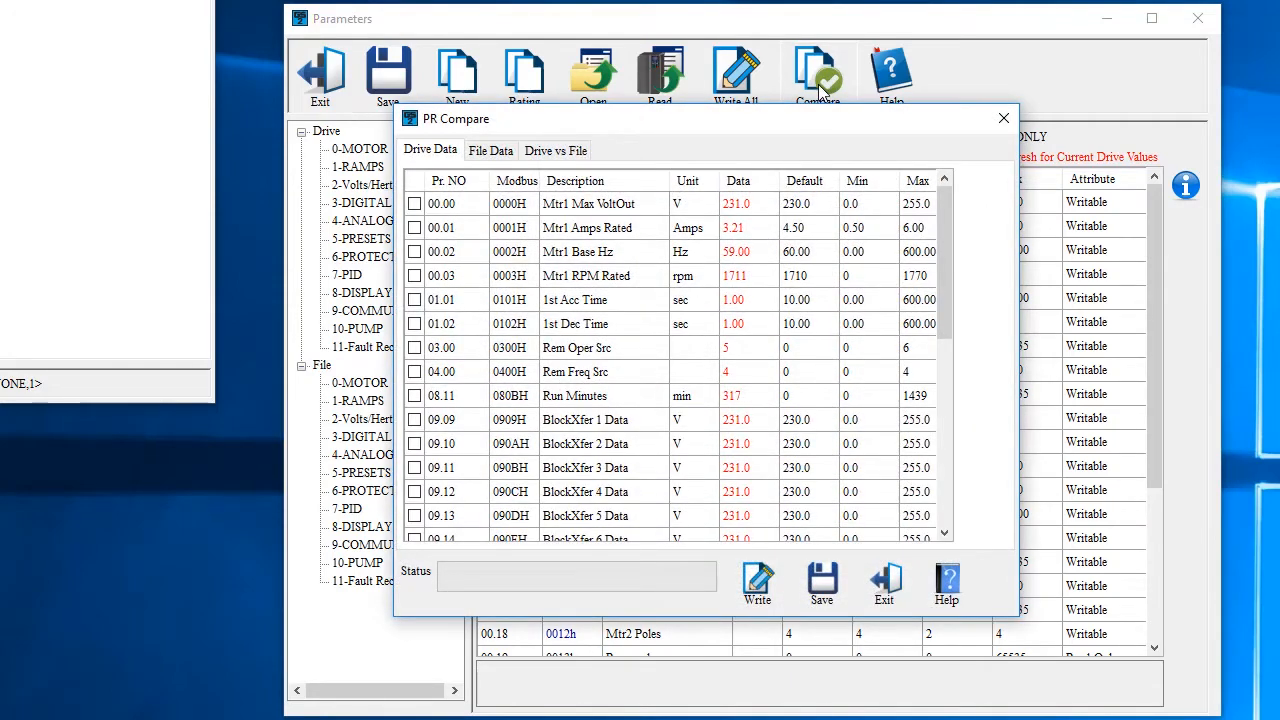
{"action": "left_click", "coordinate": [553, 157]}
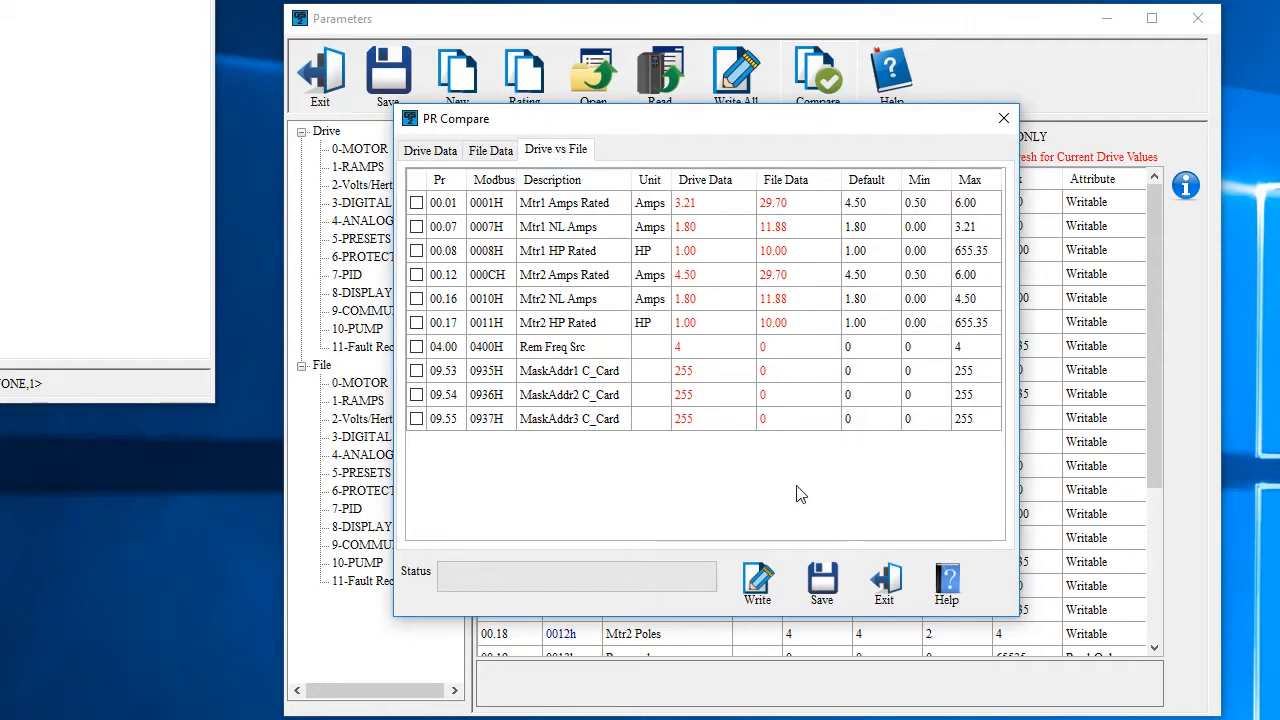
{"action": "left_click", "coordinate": [889, 592]}
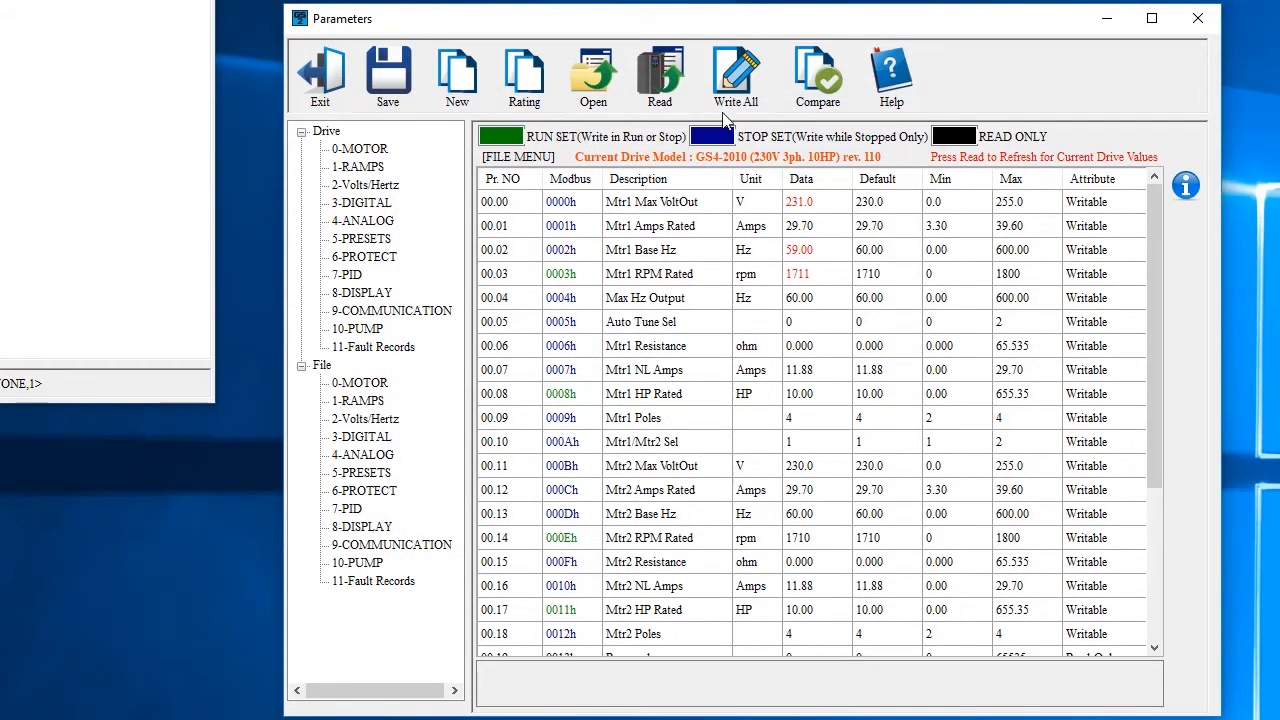
- Try to write all parameters of the GS4-2010 file configuration to the connected drive
{"action": "left_click", "coordinate": [738, 86]}
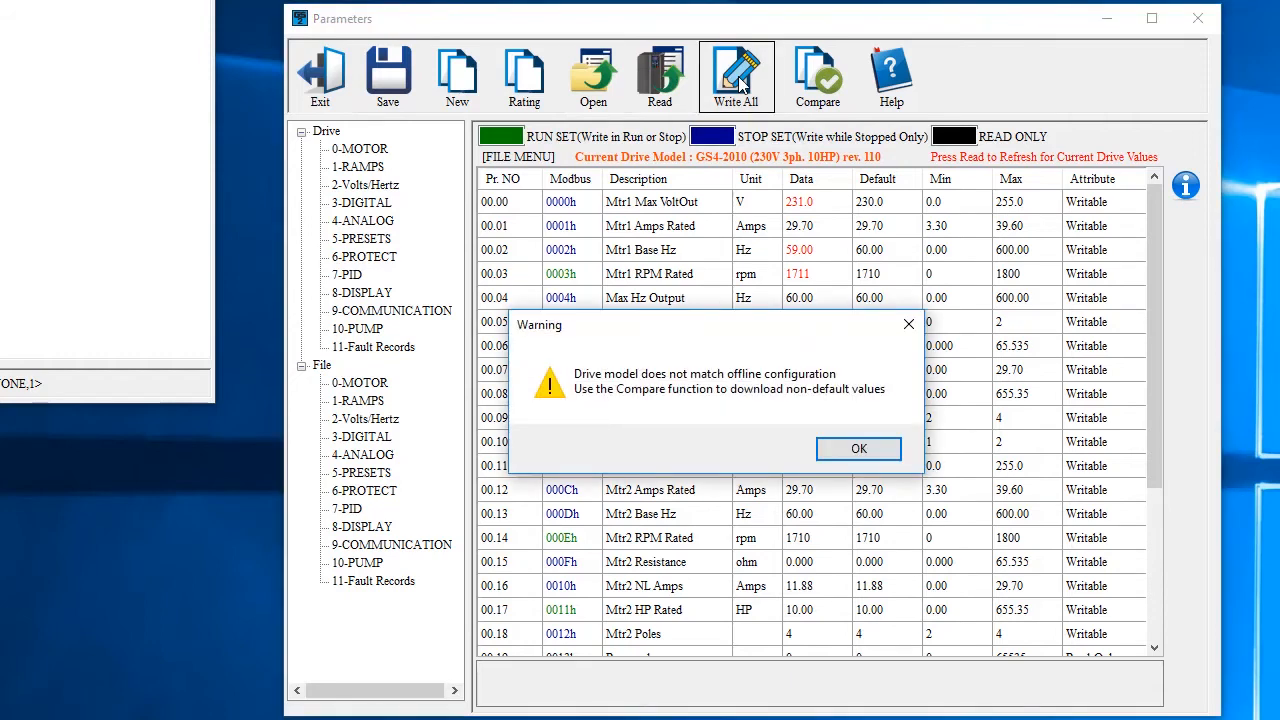